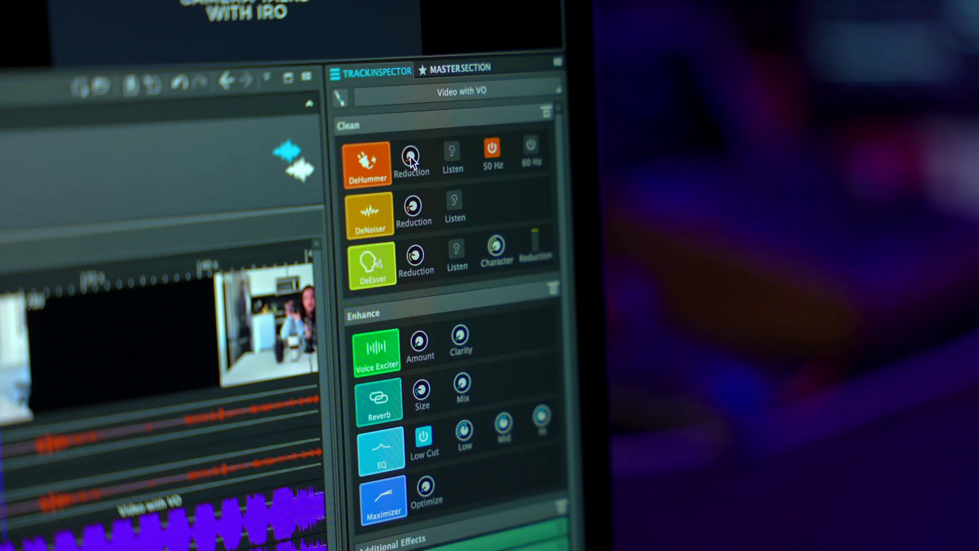
# - Open the custom audio montage page set to Stereo at 44 100 Hz
pyautogui.click(448, 252)
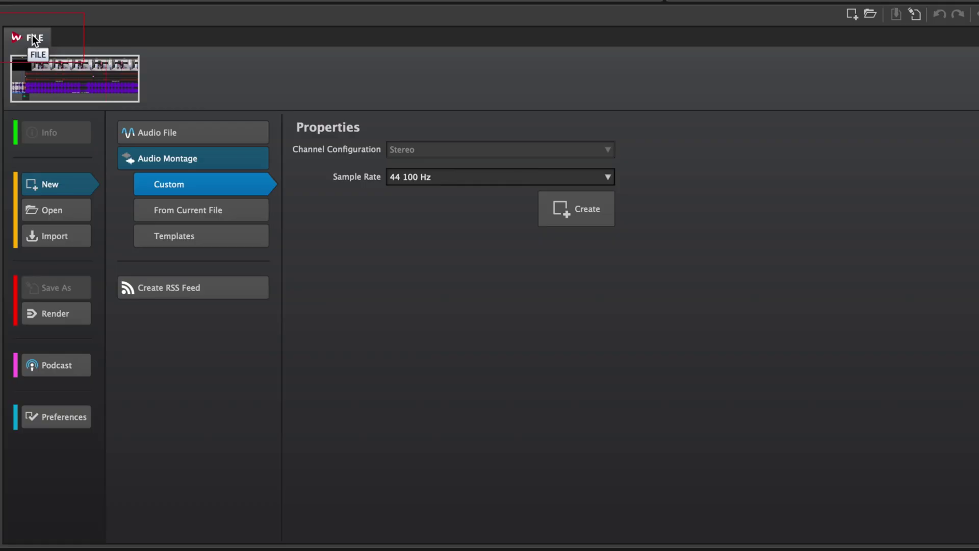
# - Verify Steinberg UR22C is the audio device for playback and recording in Audio Connections
pyautogui.click(56, 413)
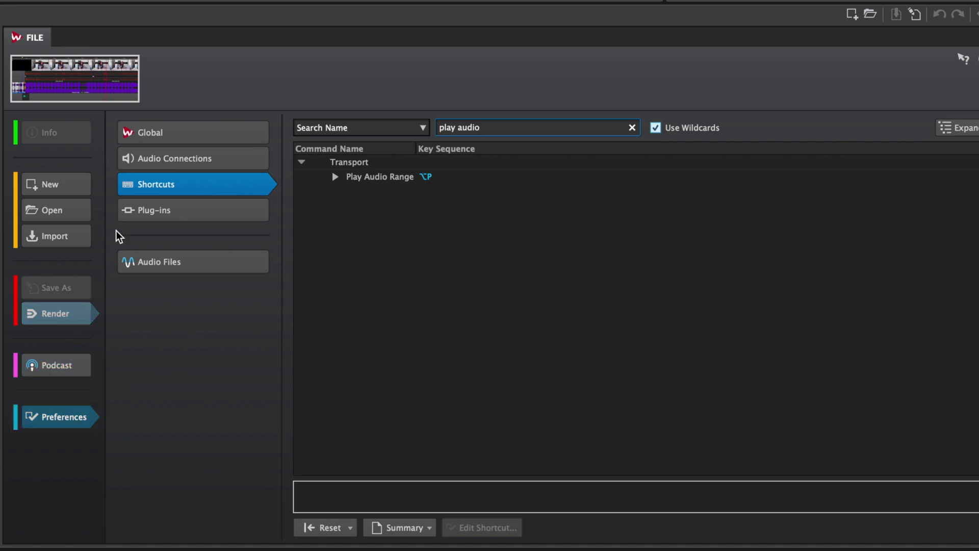
pyautogui.click(158, 158)
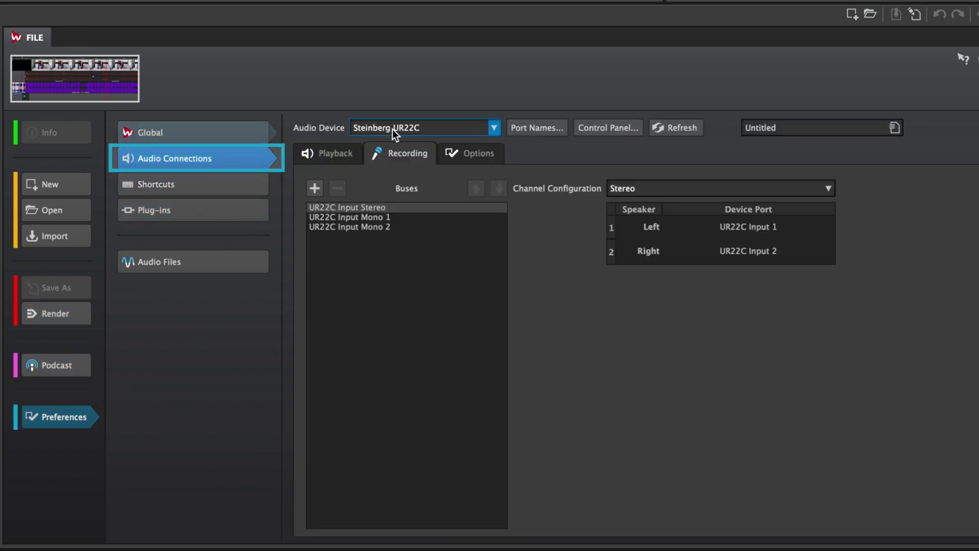
pyautogui.click(457, 126)
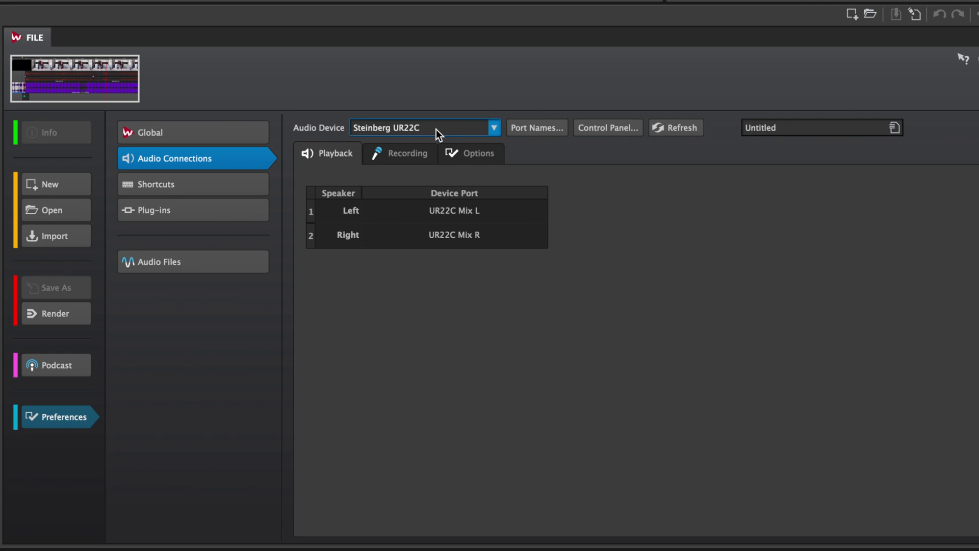
pyautogui.click(411, 151)
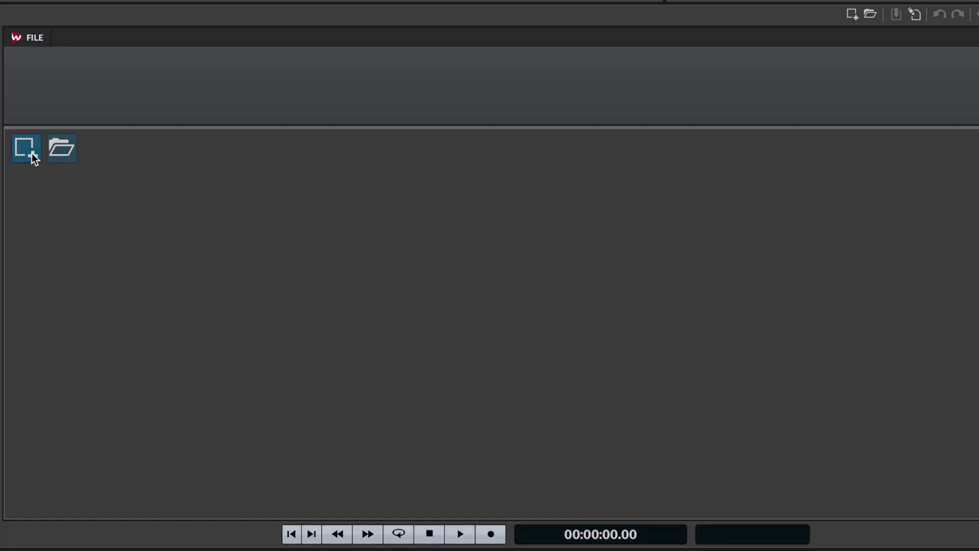
# - Show the New Audio Montage templates, such as Host + Guest and Single Mono Track
pyautogui.click(34, 158)
pyautogui.click(56, 210)
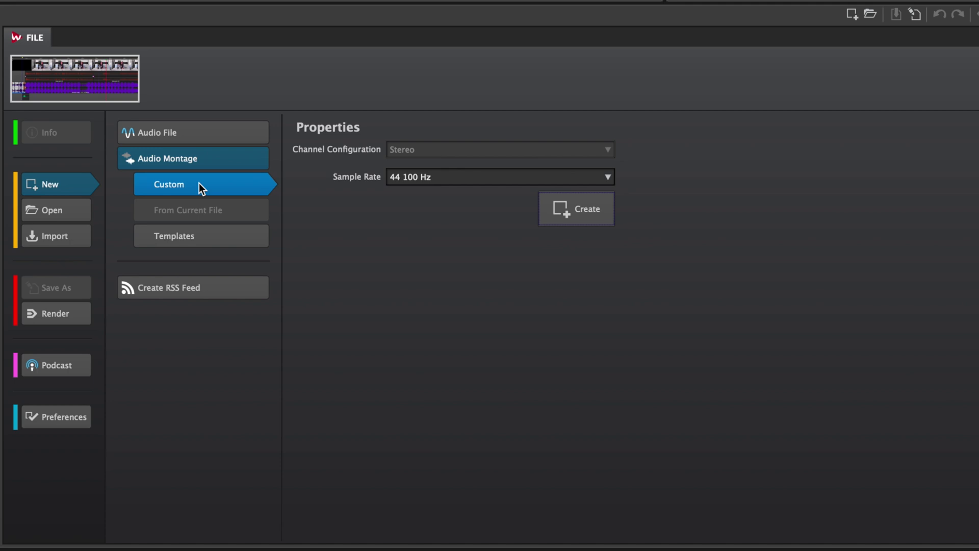
pyautogui.click(194, 237)
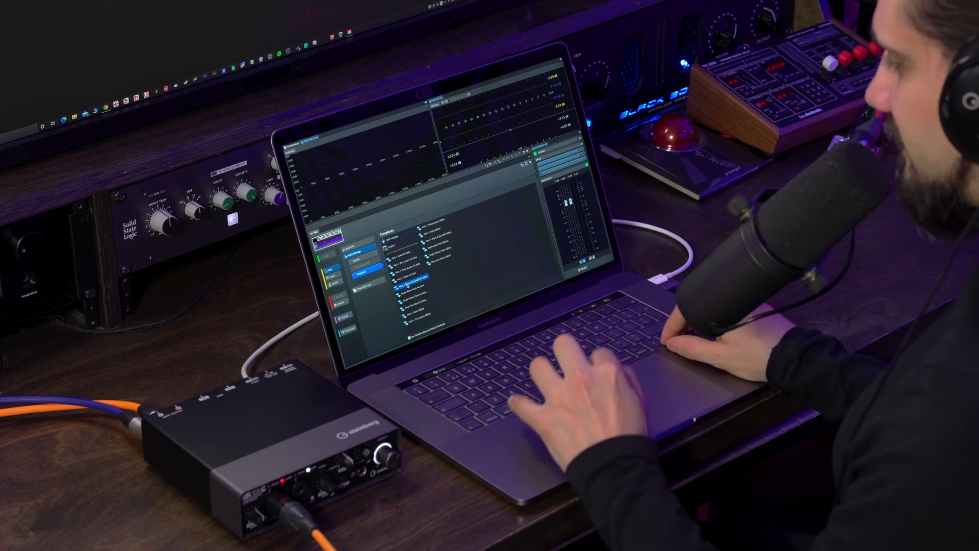
# - Create a montage from the Podcast Host + Music & SoundFX 44.1kHz template and select Host
pyautogui.click(406, 287)
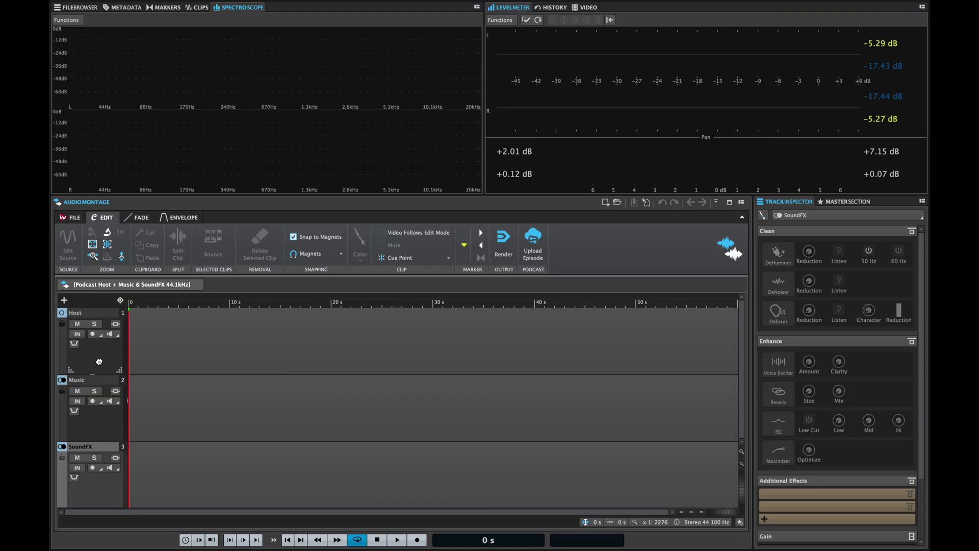
pyautogui.click(98, 362)
# - Arm the Host track to record from UR22C Input Mono 1
pyautogui.click(91, 333)
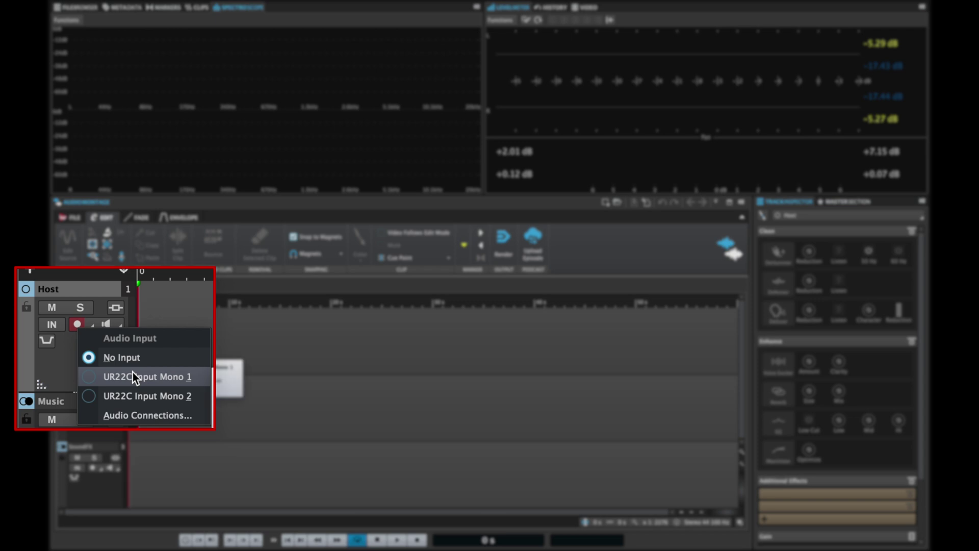
pyautogui.click(97, 376)
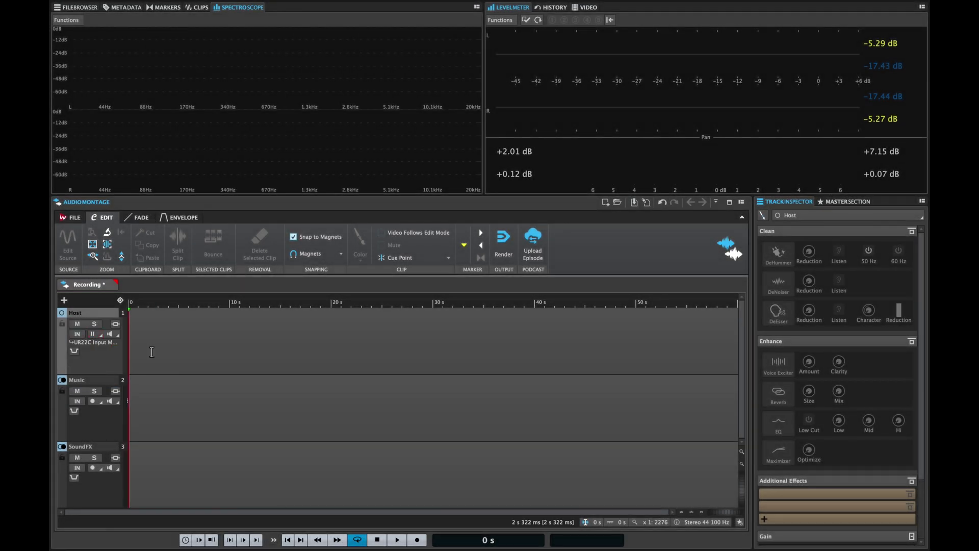
# - Record an 11-second host voice take, then start recording a second take
pyautogui.click(416, 542)
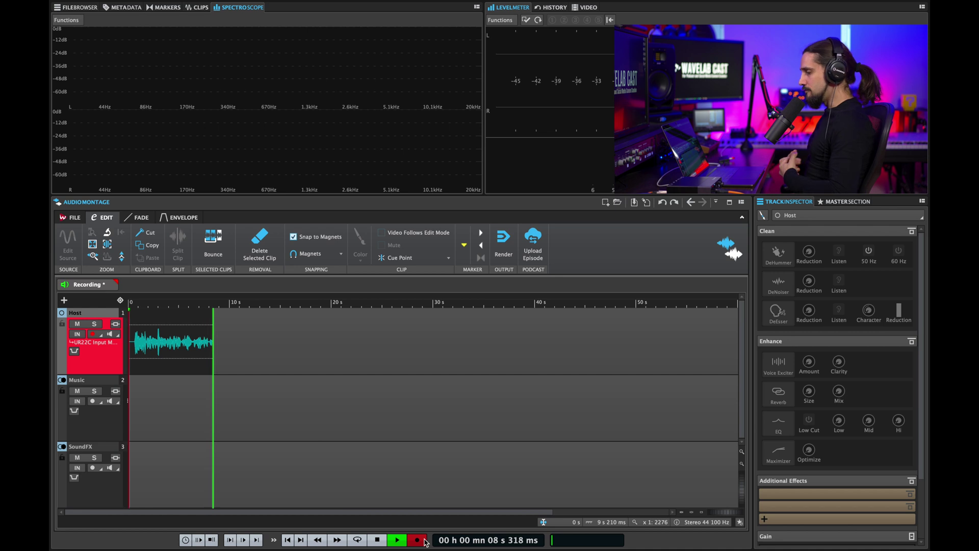
pyautogui.click(380, 541)
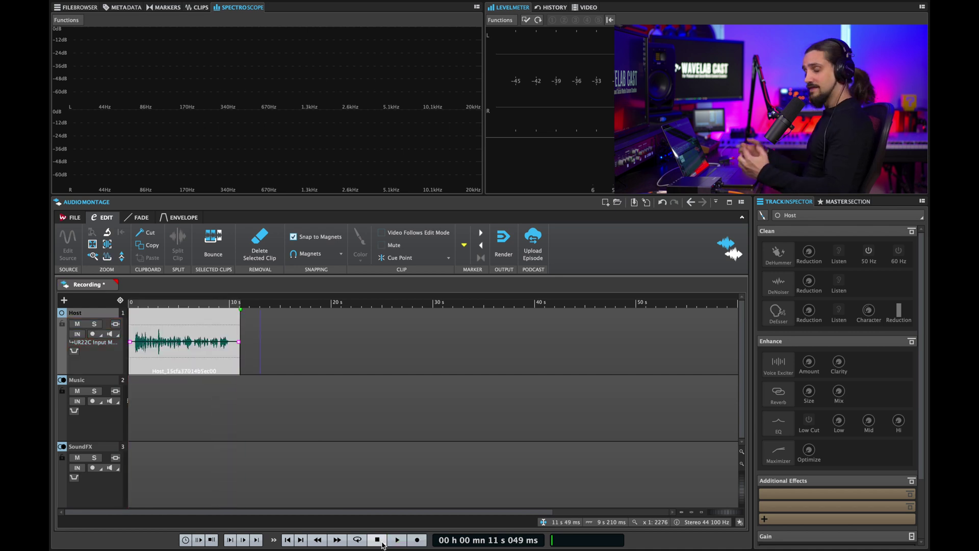
pyautogui.click(414, 540)
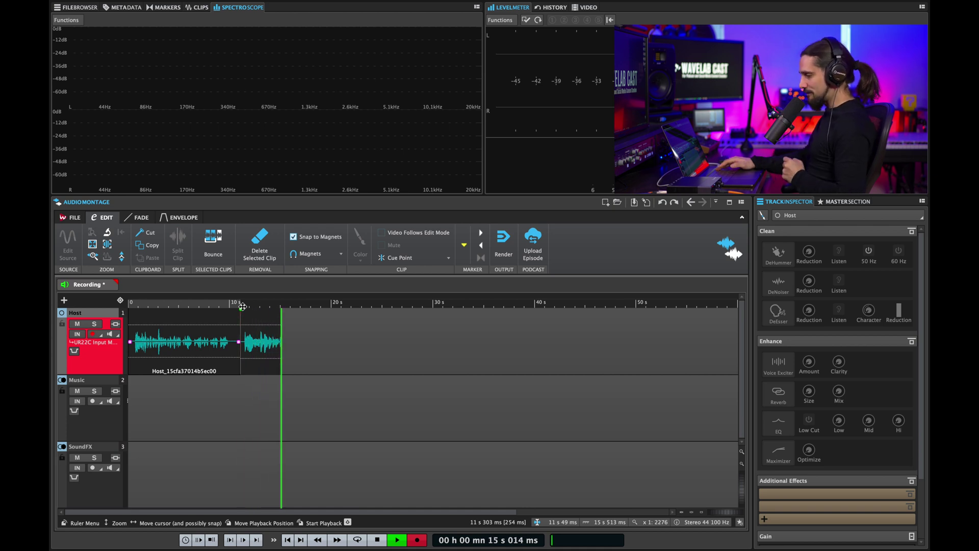
# - Stop the 5-second second take and snap it to the first host clip's end
pyautogui.press('space')
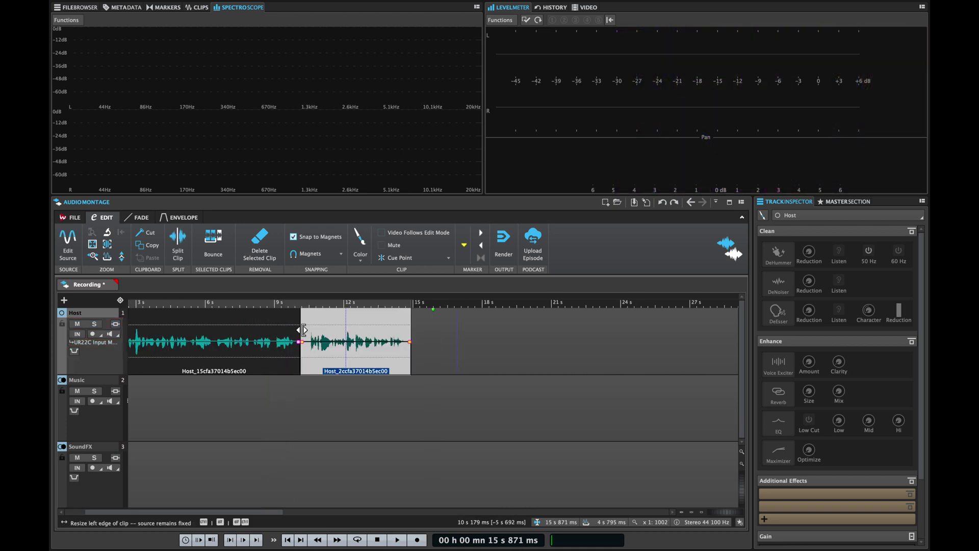
pyautogui.moveTo(357, 330); pyautogui.dragTo(327, 361)
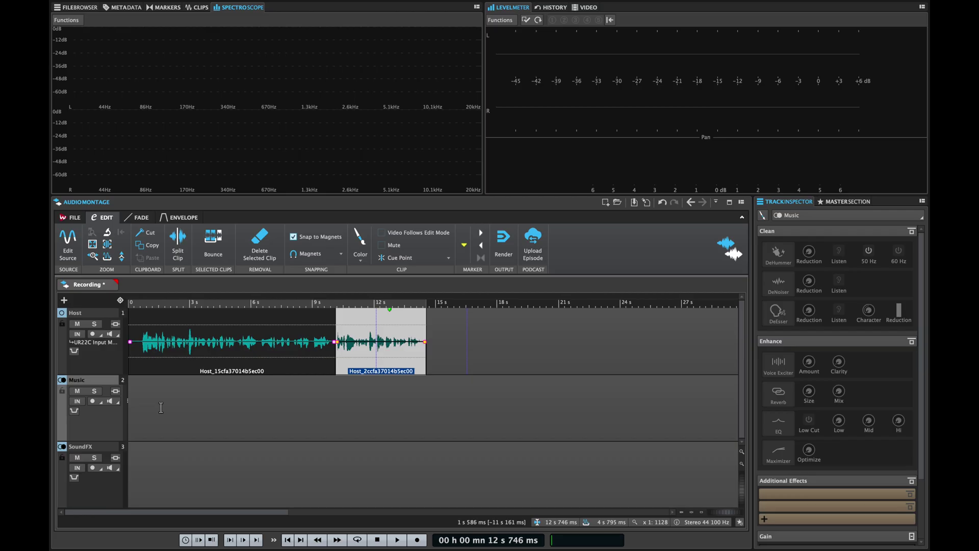
# - Insert Fractals Music.wav onto the Music track
pyautogui.rightClick(183, 408)
pyautogui.moveTo(196, 443)
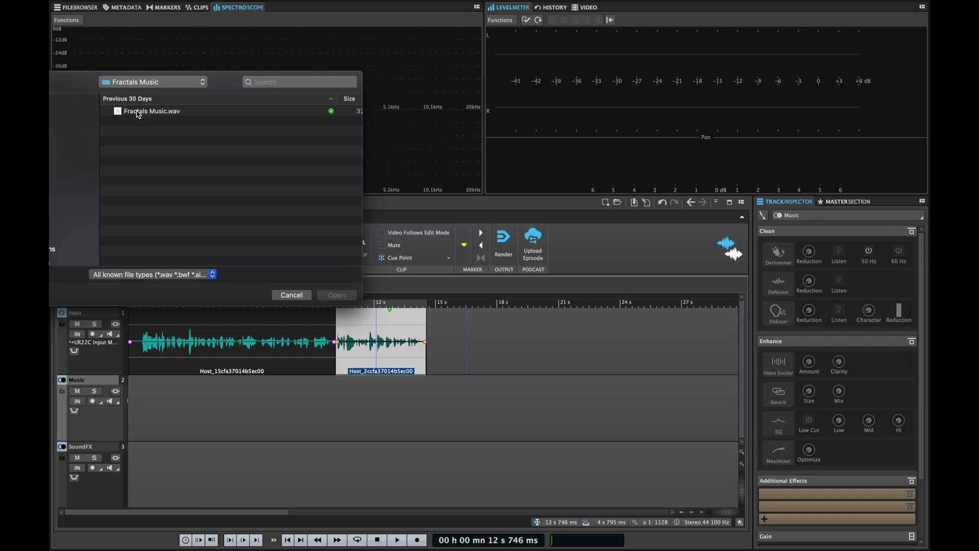
pyautogui.click(137, 113)
pyautogui.click(336, 295)
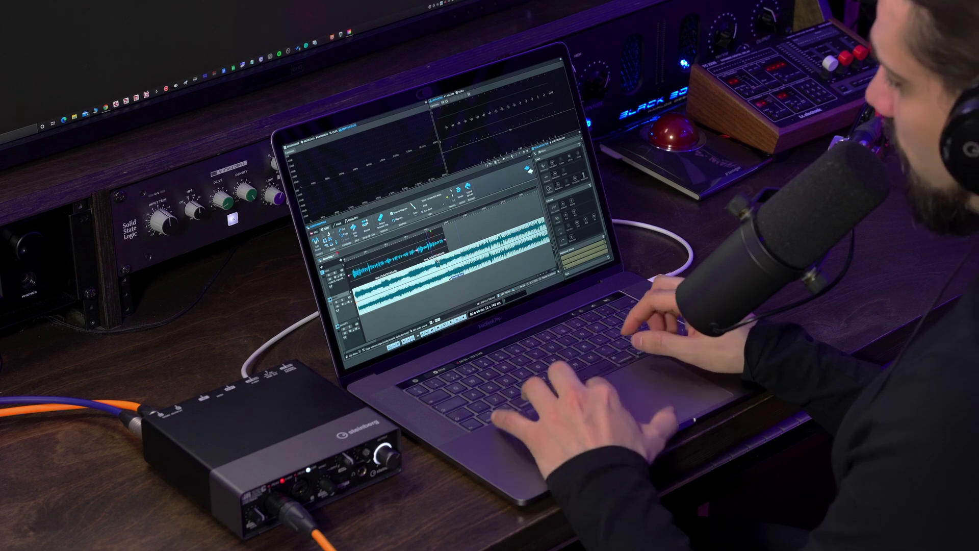
# - Trim and overlap the music clips into a crossfade, lowering the second to about -6 dB
pyautogui.click(433, 288)
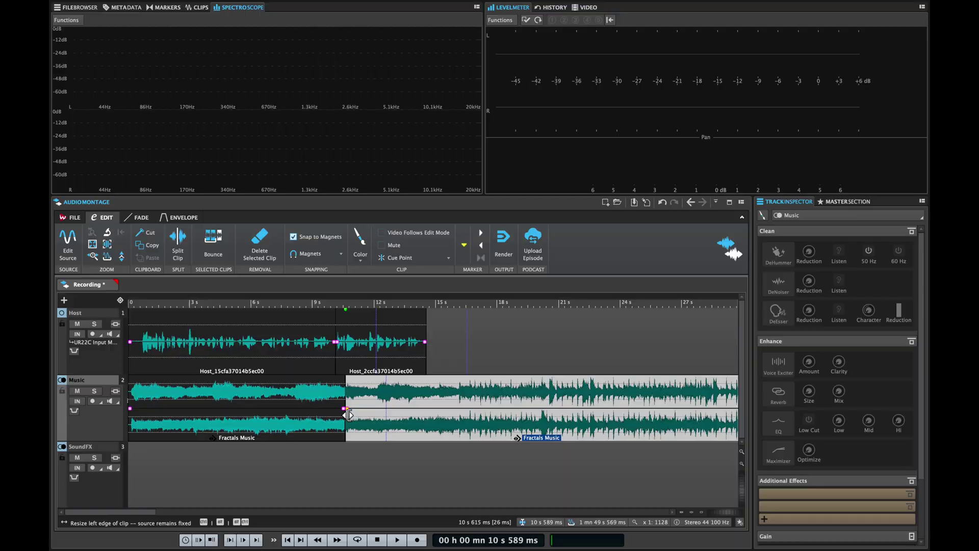
pyautogui.moveTo(349, 415); pyautogui.dragTo(453, 416)
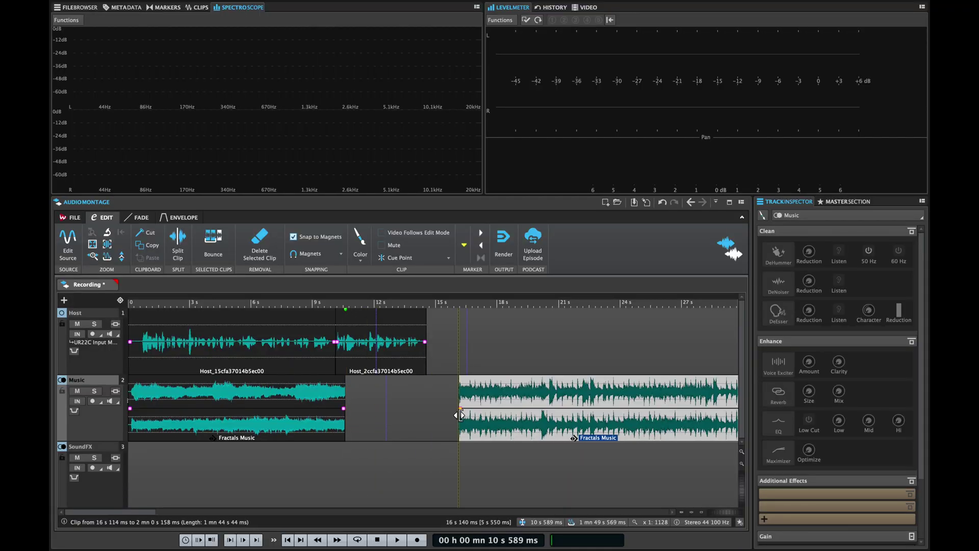
pyautogui.moveTo(502, 424); pyautogui.dragTo(444, 433)
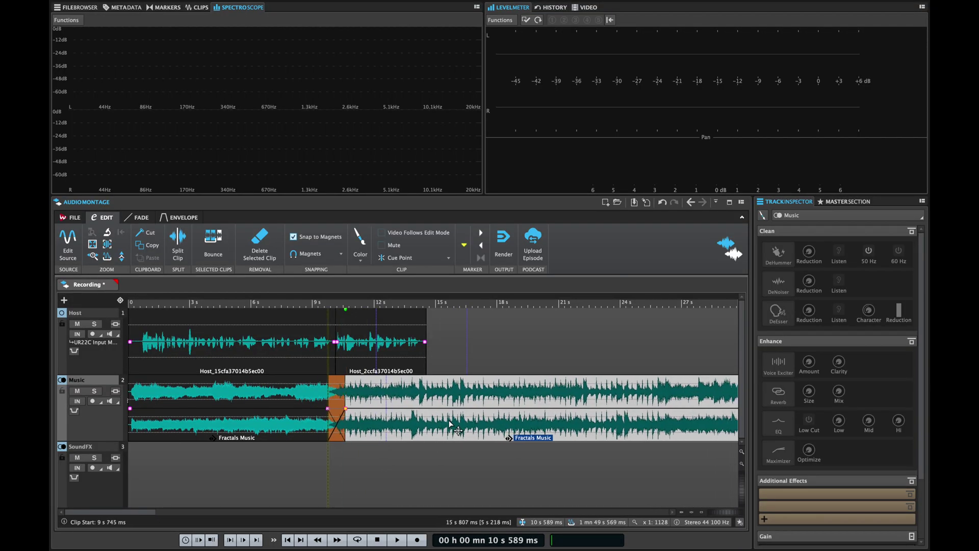
pyautogui.click(408, 409)
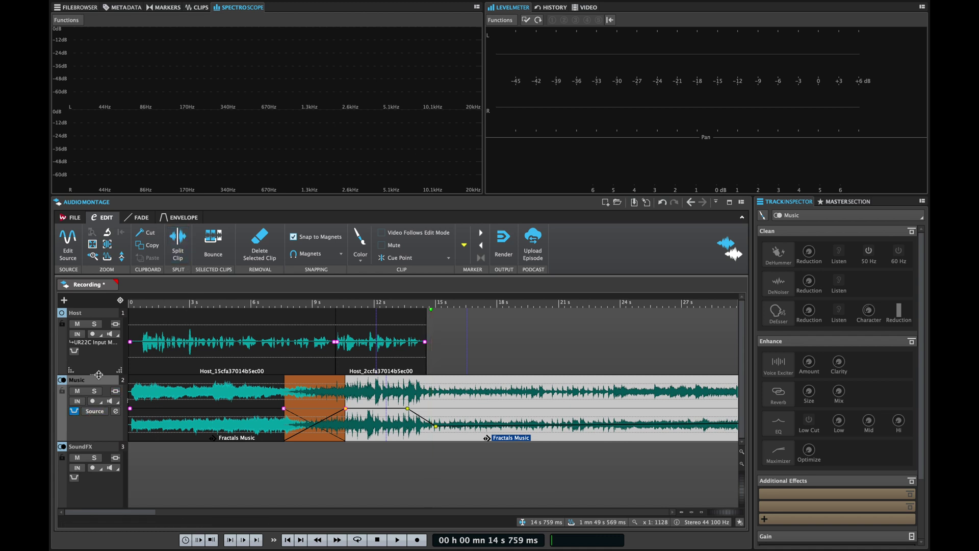
# - Make Host the modulator track ducking the Music track, then play from the start
pyautogui.click(94, 410)
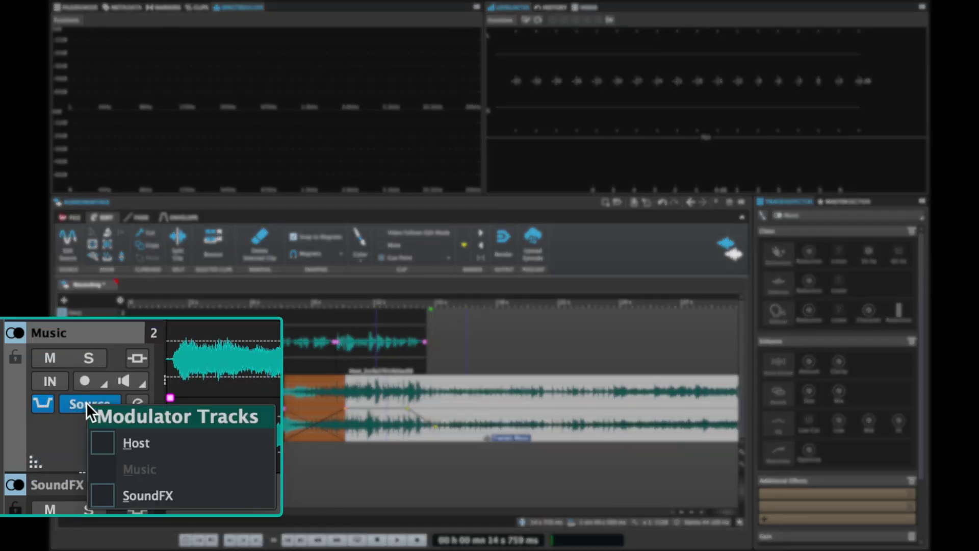
pyautogui.click(101, 448)
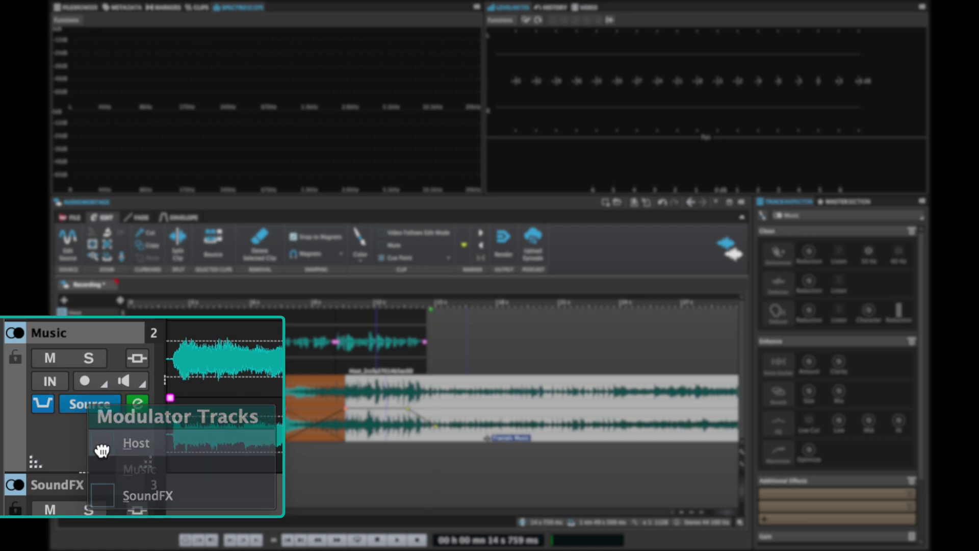
pyautogui.doubleClick(131, 305)
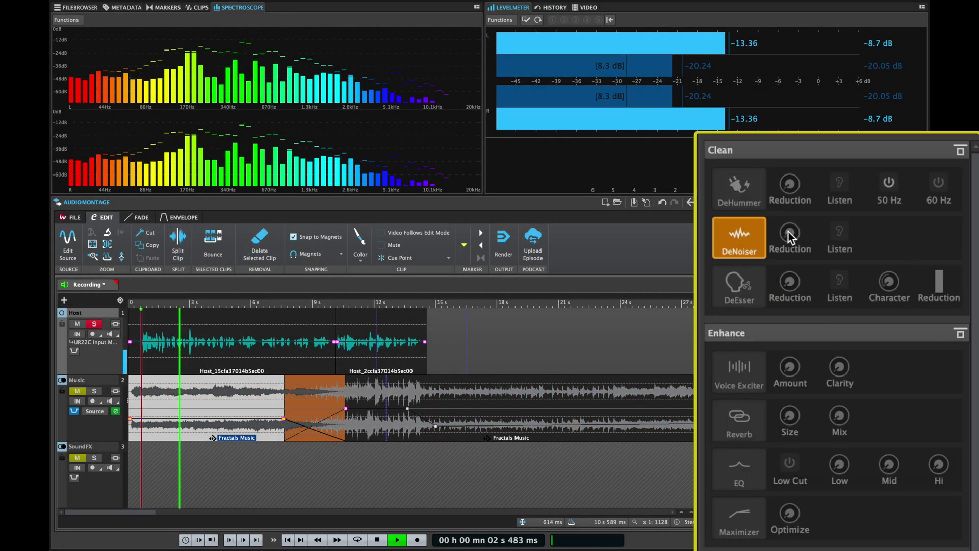
# - Enable DeNoiser and DeEsser on Host and raise the Voice Exciter amount to about 23 %
pyautogui.click(789, 233)
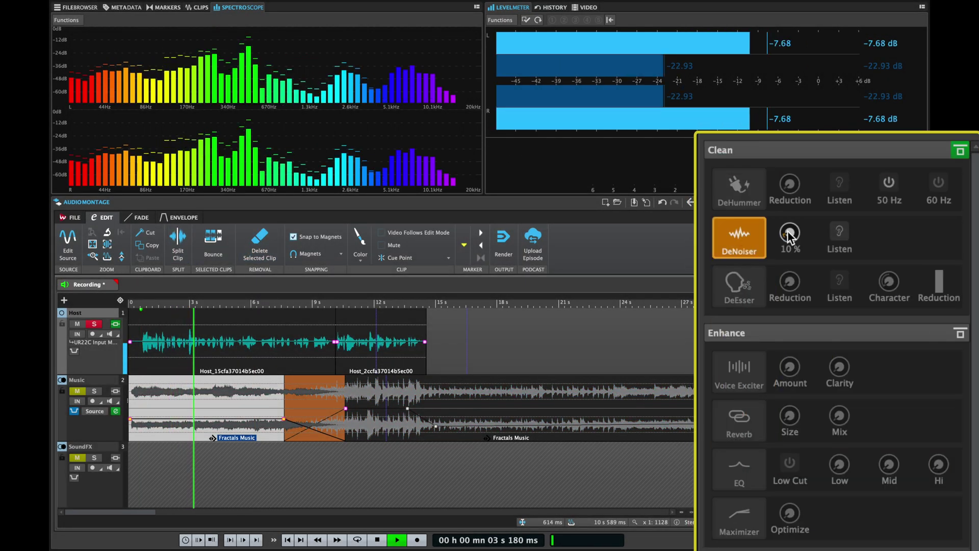
pyautogui.click(749, 299)
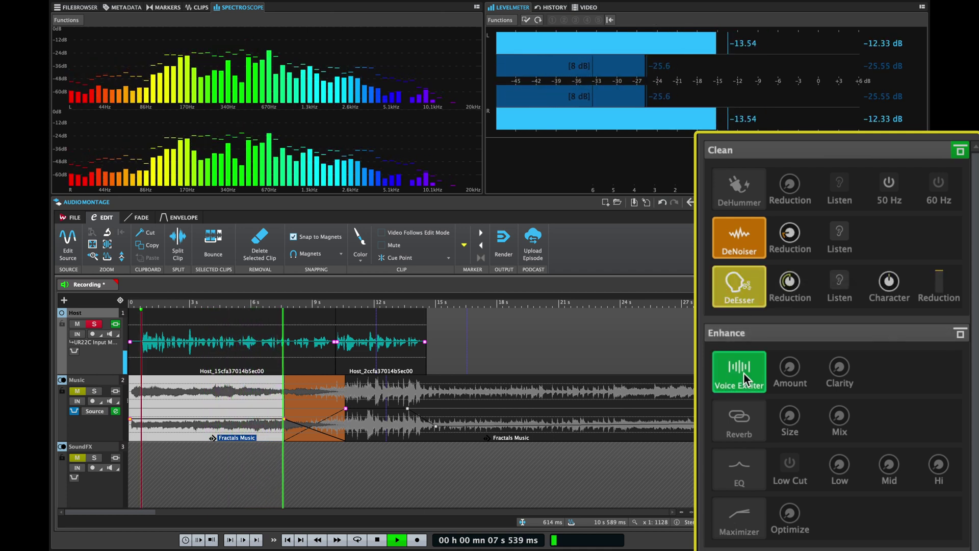
pyautogui.moveTo(785, 372); pyautogui.dragTo(787, 341)
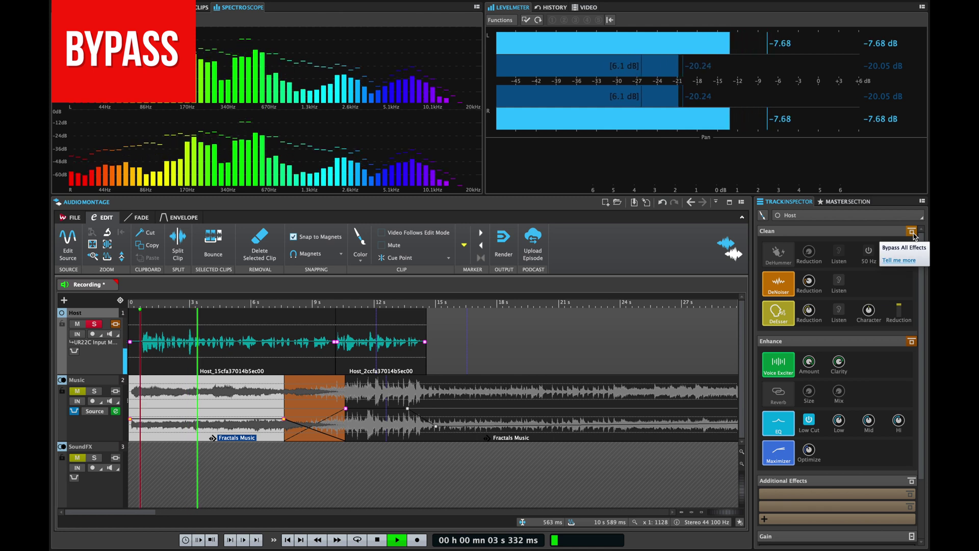
# - Take the Host track's Clean effect group out of bypass in the Track Inspector
pyautogui.click(912, 232)
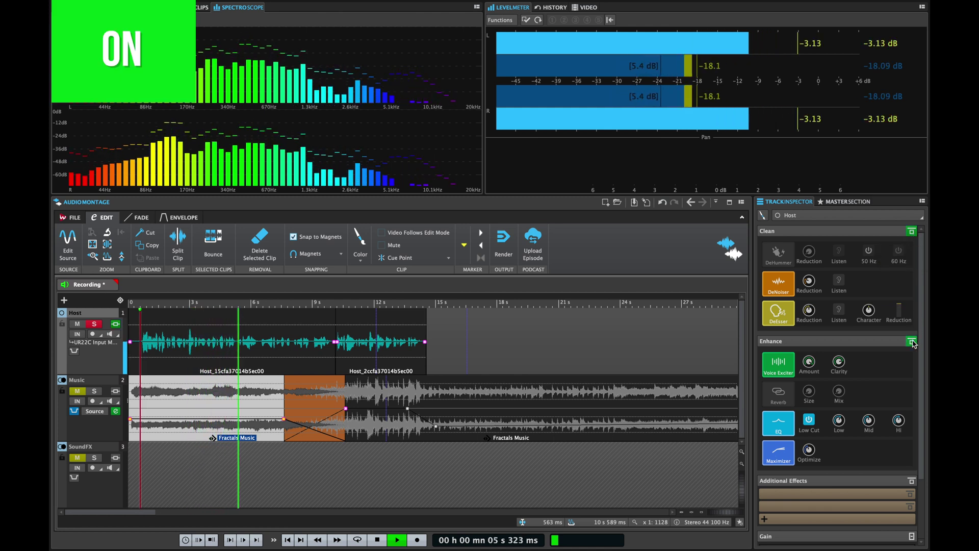